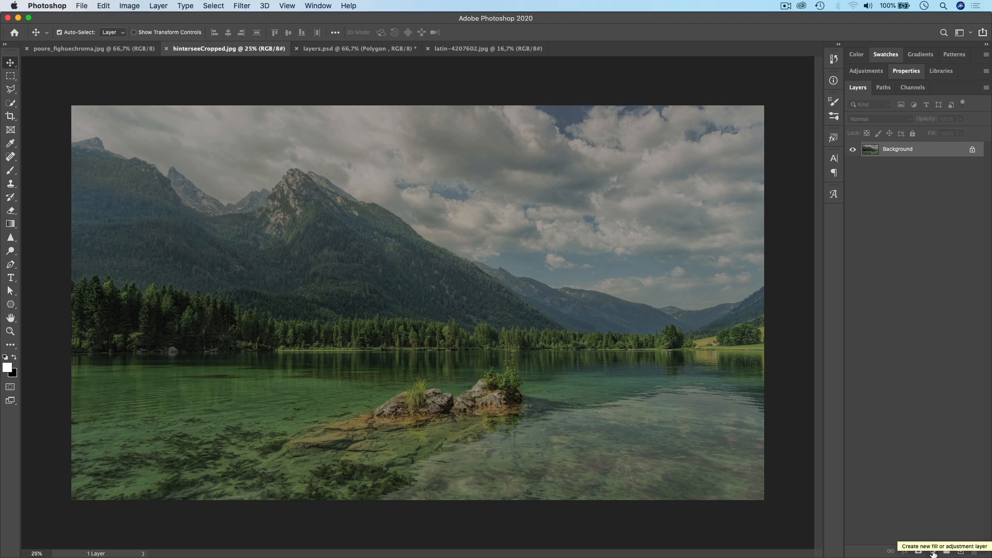
Step: Add a Levels adjustment layer to the lake photo with shadow input 2 and highlight input 171
left_click(933, 552)
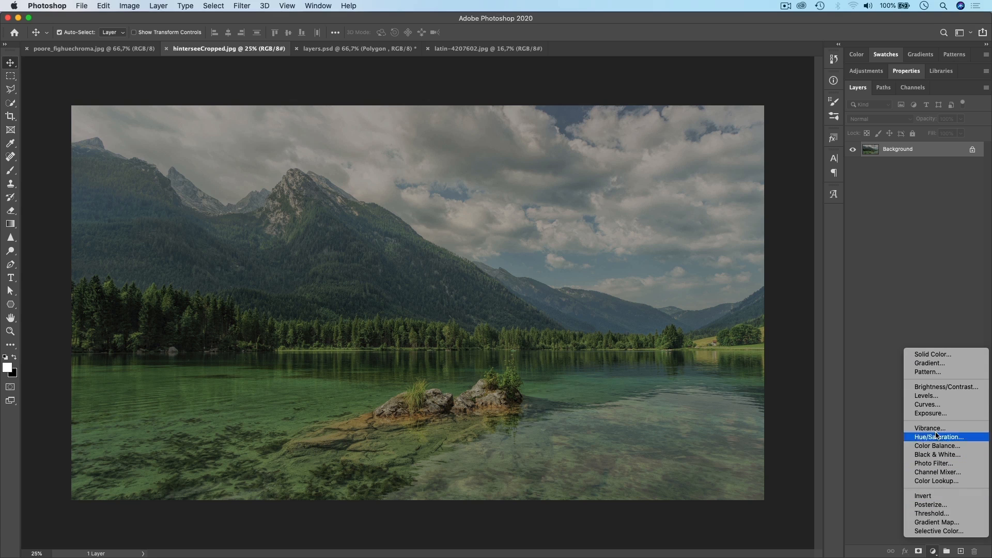
left_click(927, 395)
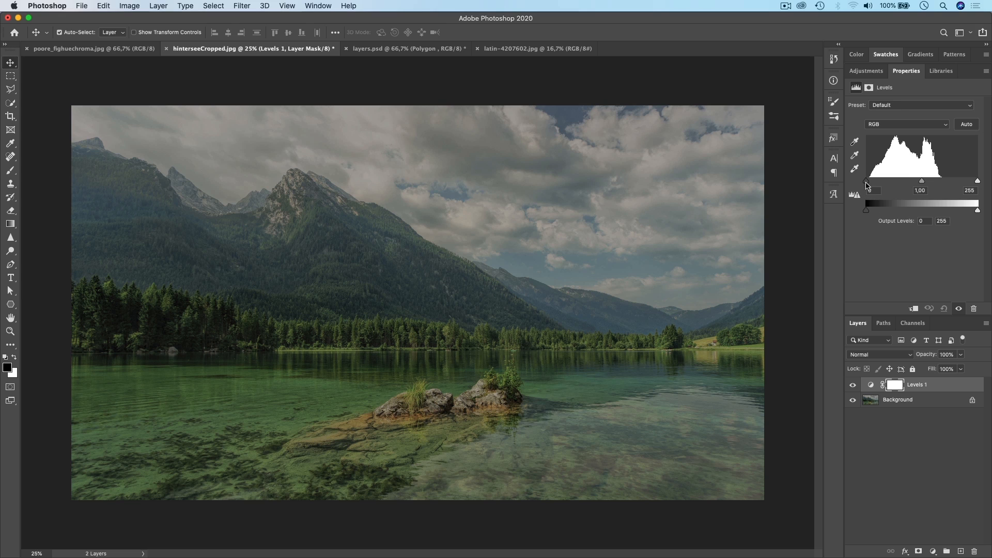
left_click_drag(866, 182, 867, 183)
left_click_drag(978, 182, 944, 184)
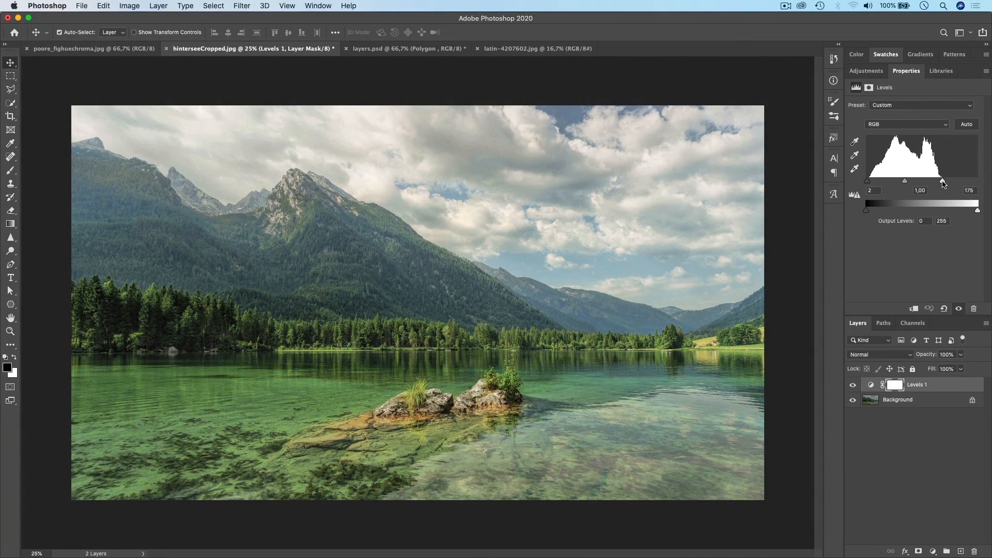
left_click_drag(943, 185, 943, 181)
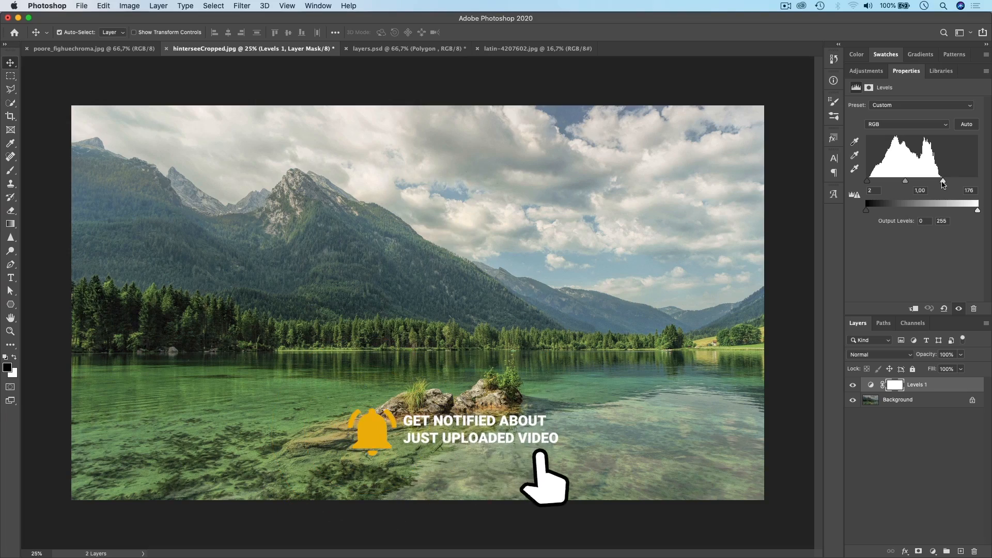
left_click_drag(941, 184, 920, 185)
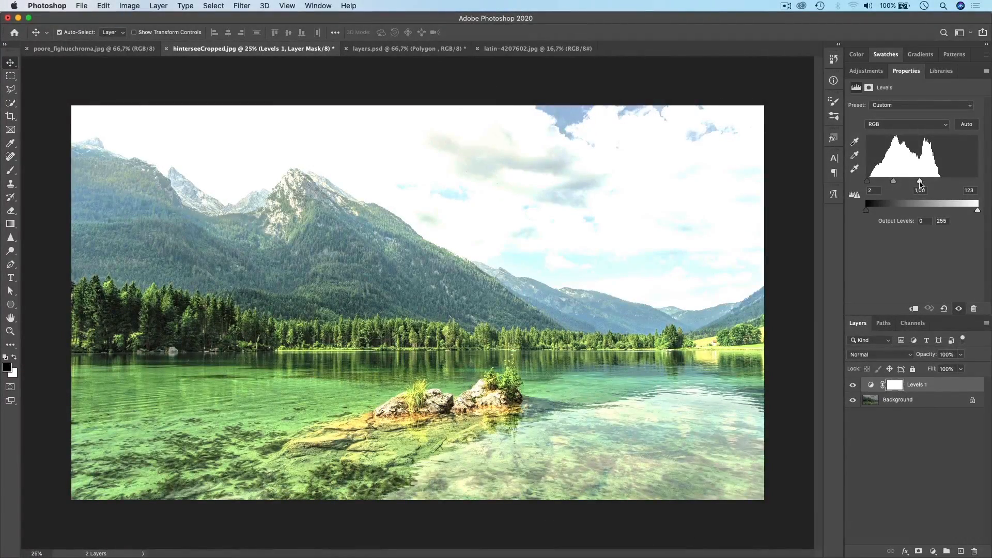
left_click_drag(920, 184, 941, 184)
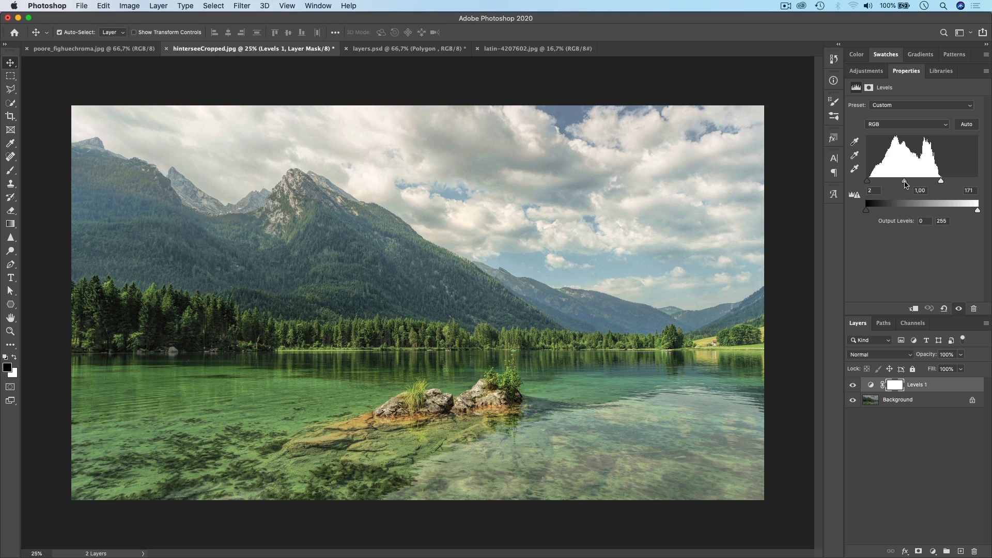
Step: Set the Levels midtone to 0.80 and shadow input to 25, and compare the photo with the adjustment hidden and shown
left_click_drag(905, 184, 910, 187)
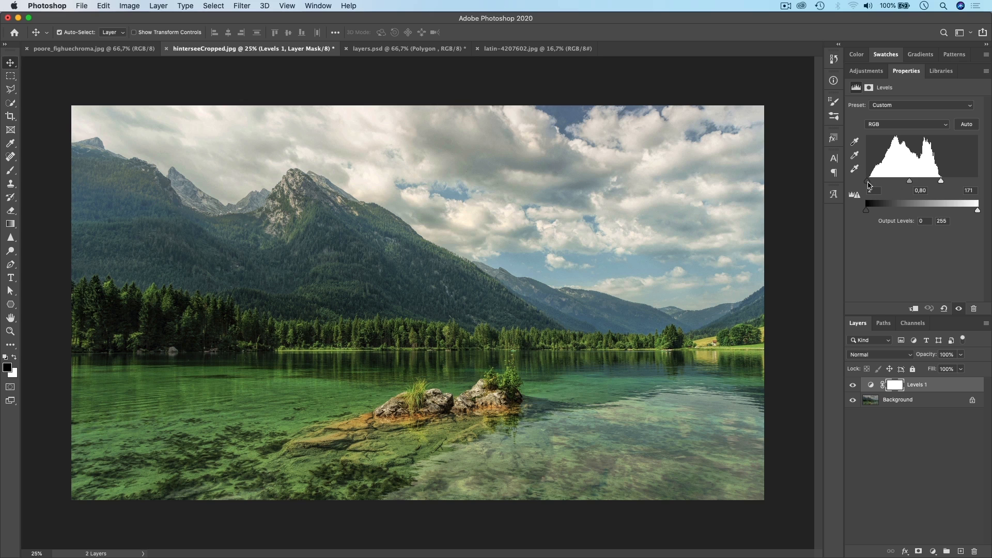
left_click_drag(869, 185, 878, 187)
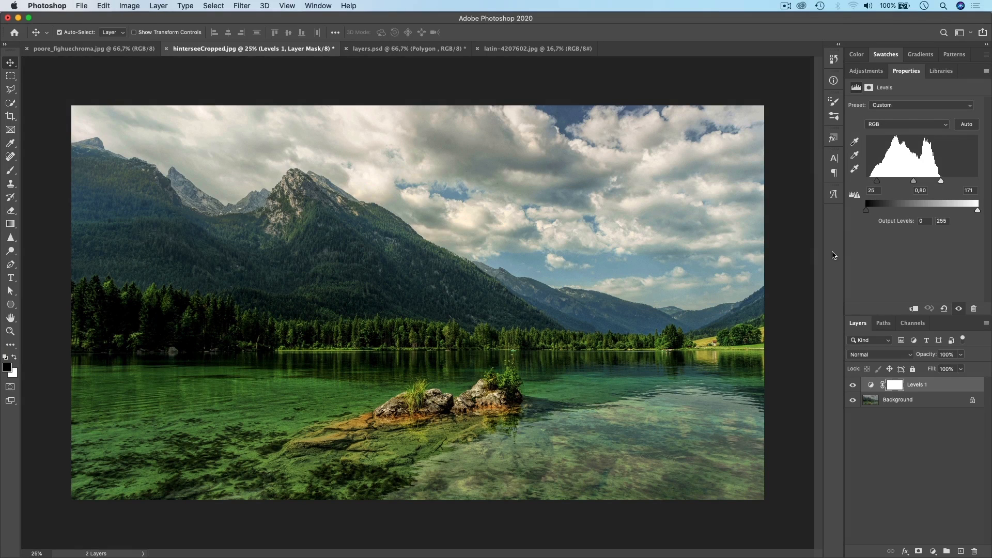
left_click(852, 385)
left_click(853, 385)
Step: Add a Brightness/Contrast adjustment layer above Levels 1 and set its contrast to 20
left_click(932, 551)
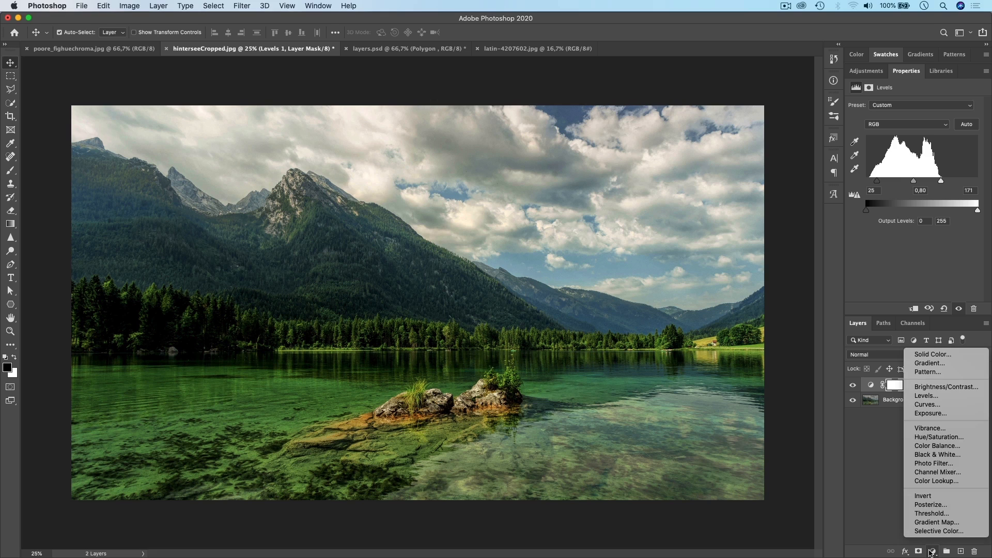
left_click(927, 387)
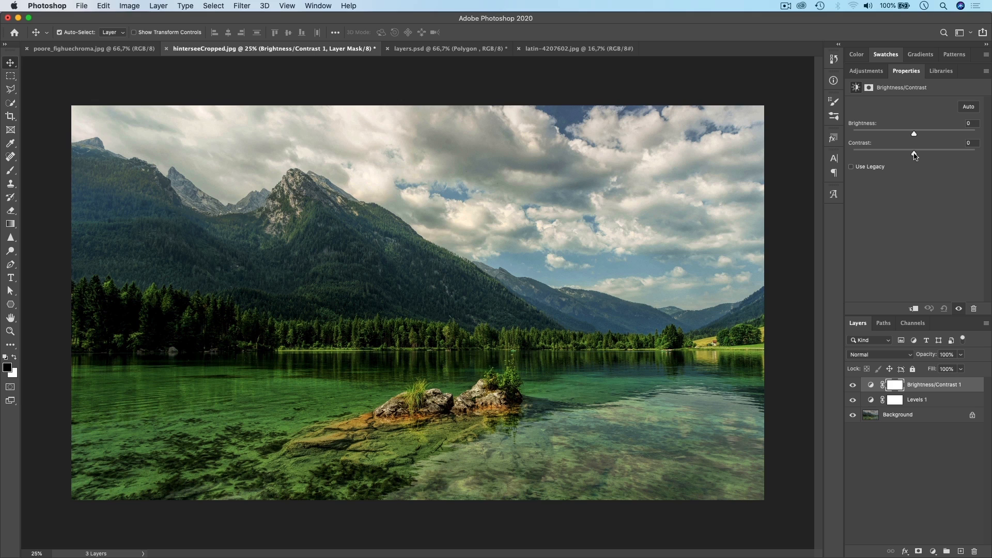
left_click_drag(914, 156, 989, 164)
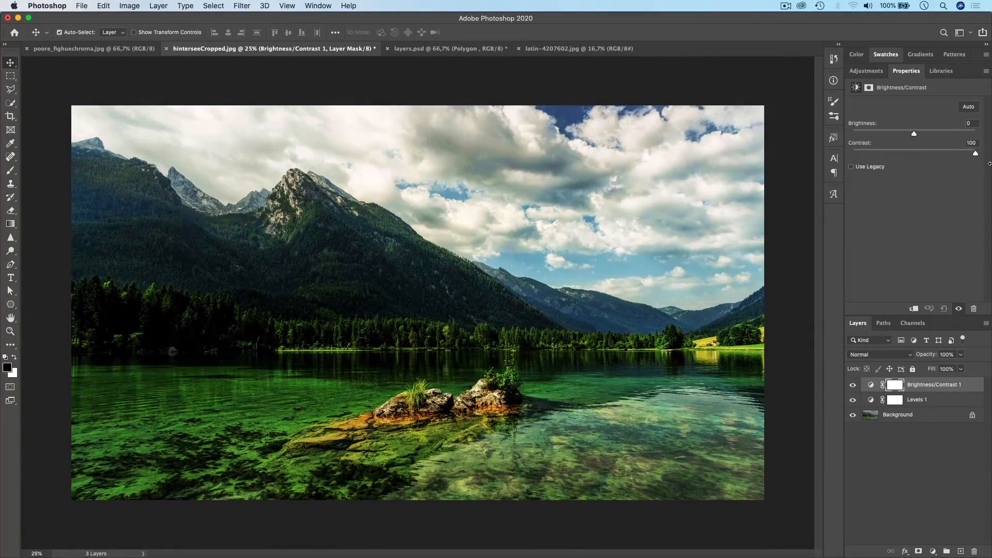
left_click_drag(976, 164, 927, 165)
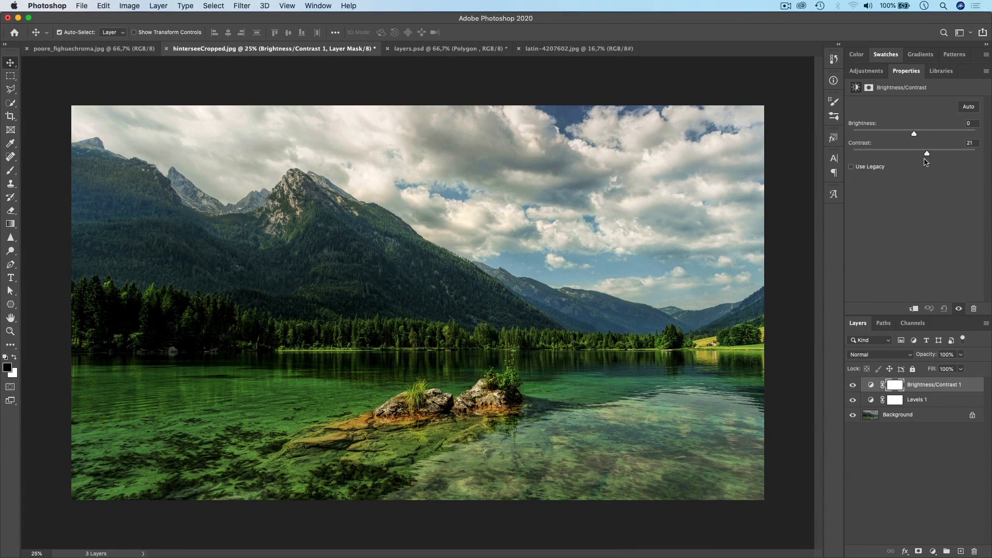
left_click_drag(929, 157, 927, 157)
Step: Compare the original lake photo with the Levels and Brightness/Contrast result by repeatedly isolating the Background layer and restoring all layers
left_click(852, 416, "alt")
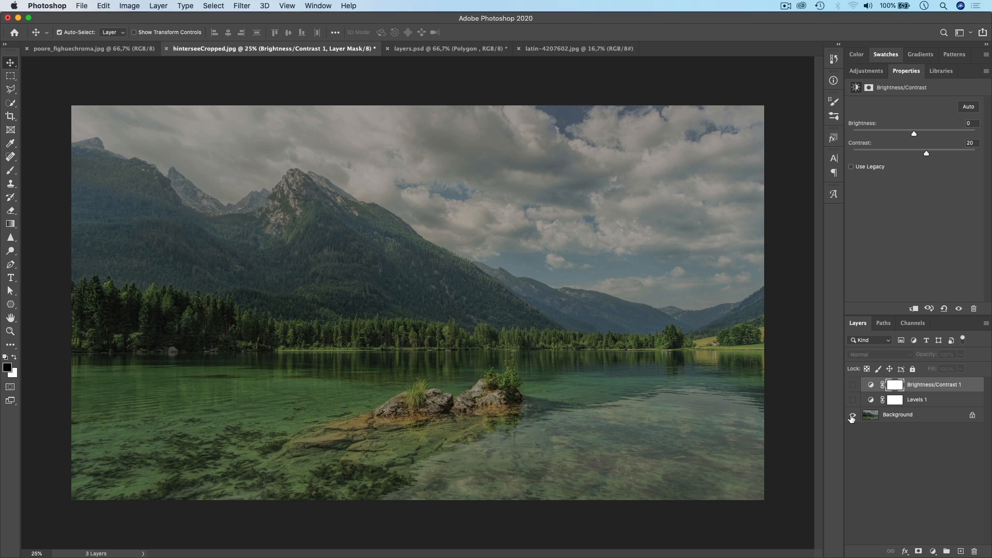
left_click(852, 416, "alt")
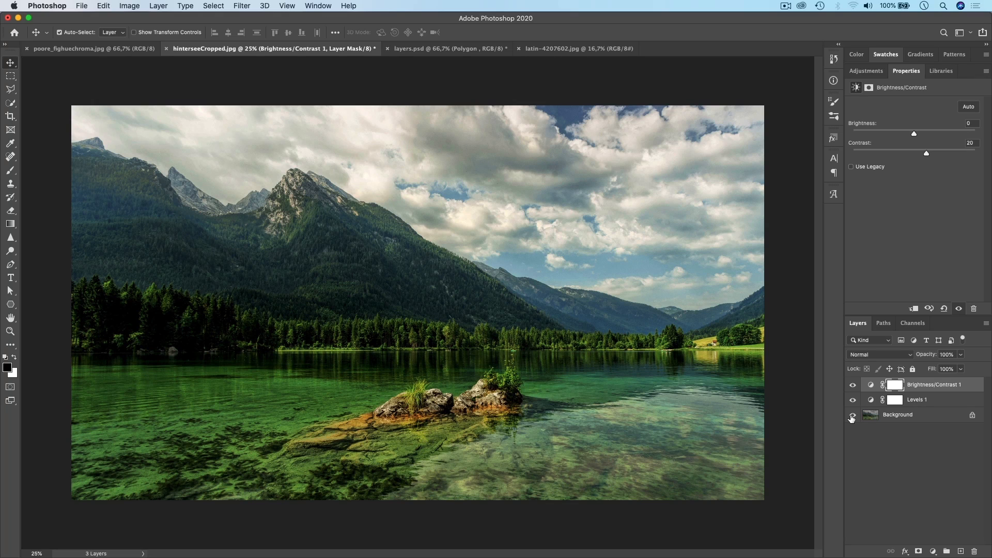
left_click(852, 416, "alt")
left_click(852, 416, "alt")
left_click(852, 417, "alt")
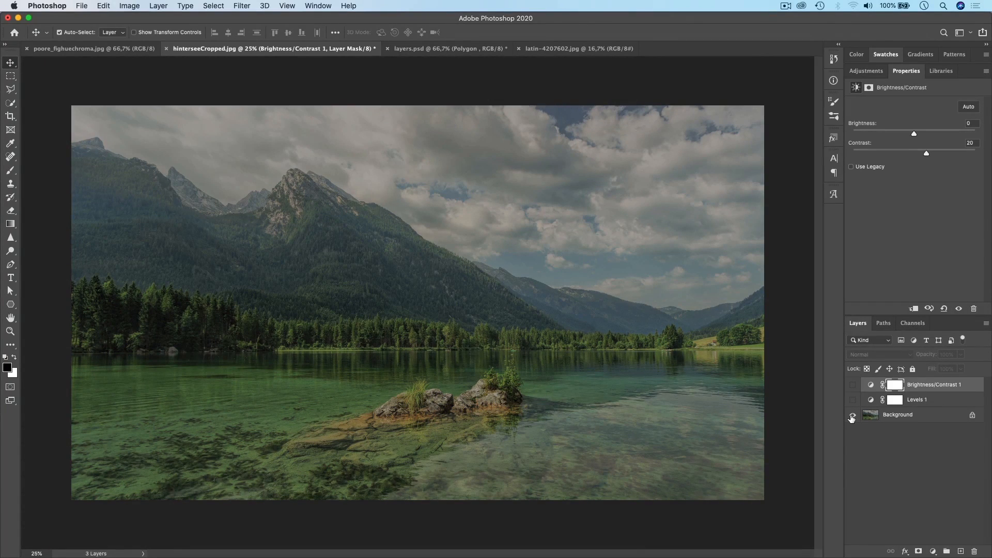
left_click(852, 416, "alt")
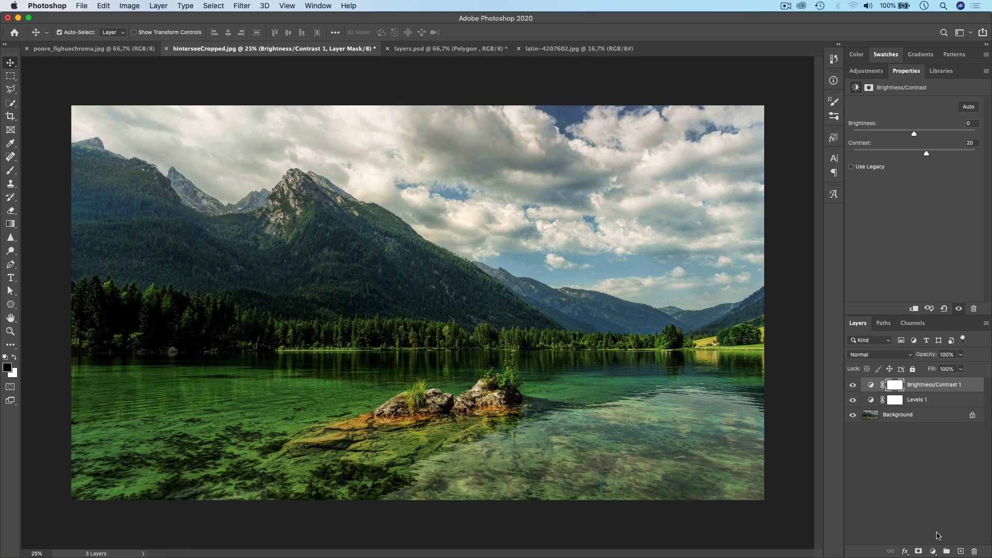
Step: Add a Vibrance adjustment layer on top of the stack with vibrance +31 and saturation +22
left_click(932, 552)
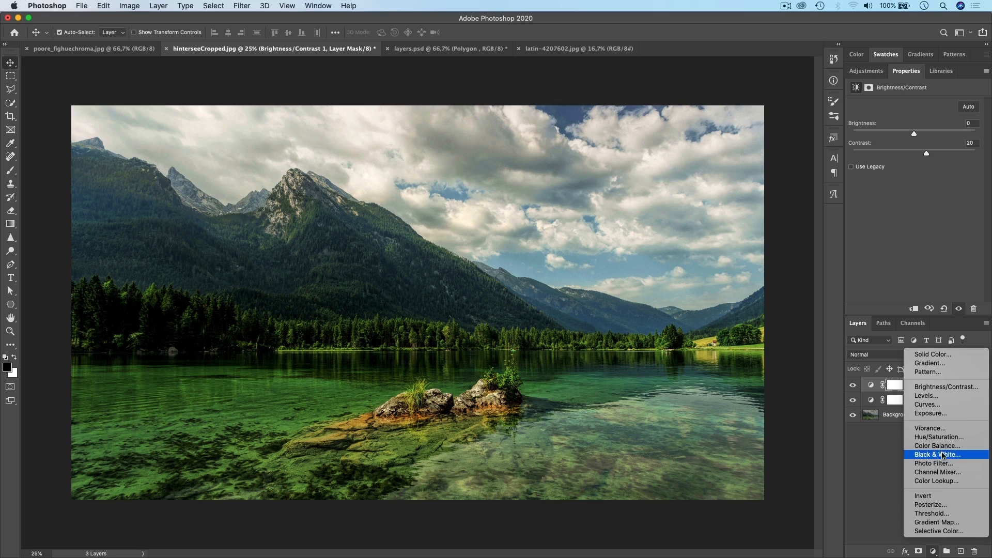
left_click(930, 429)
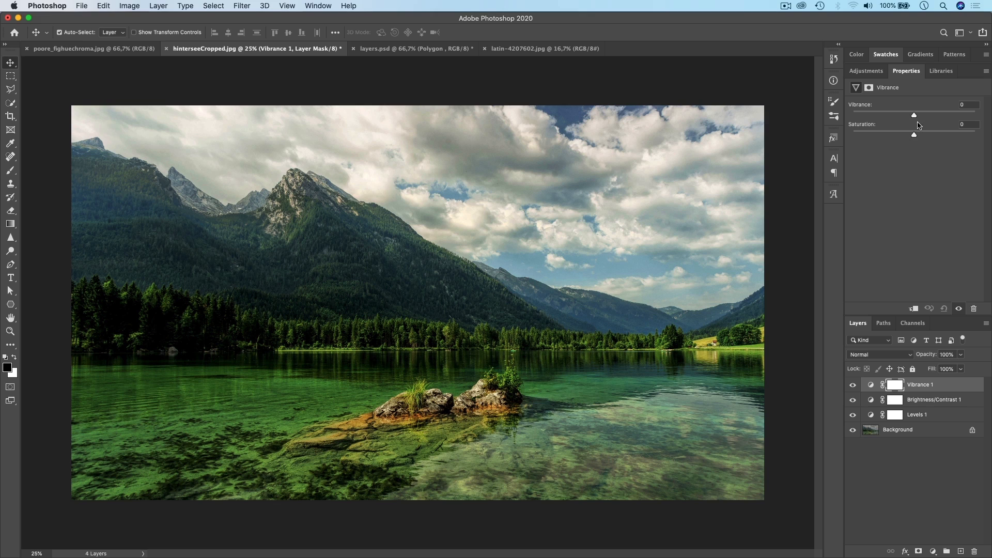
left_click_drag(914, 117, 934, 118)
left_click_drag(914, 137, 973, 140)
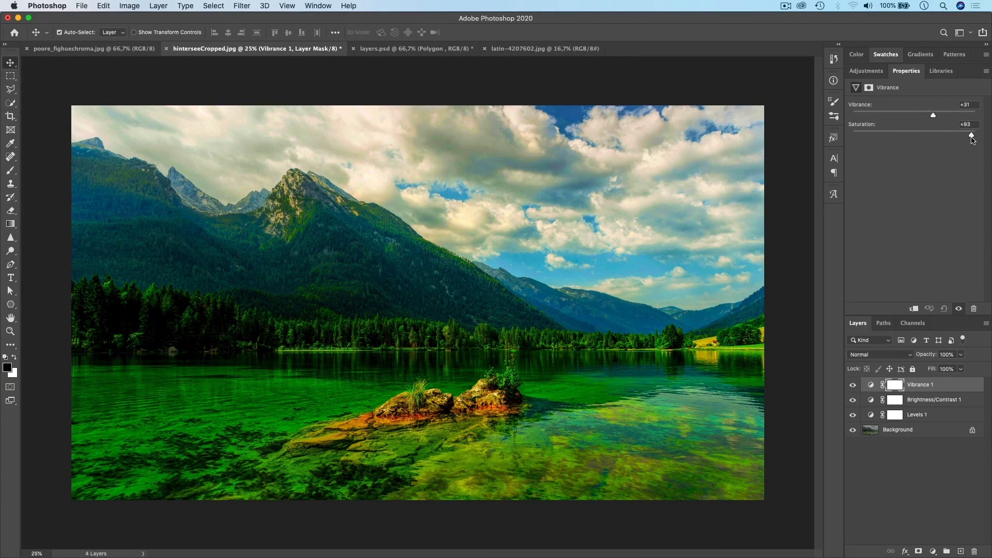
left_click_drag(972, 139, 929, 137)
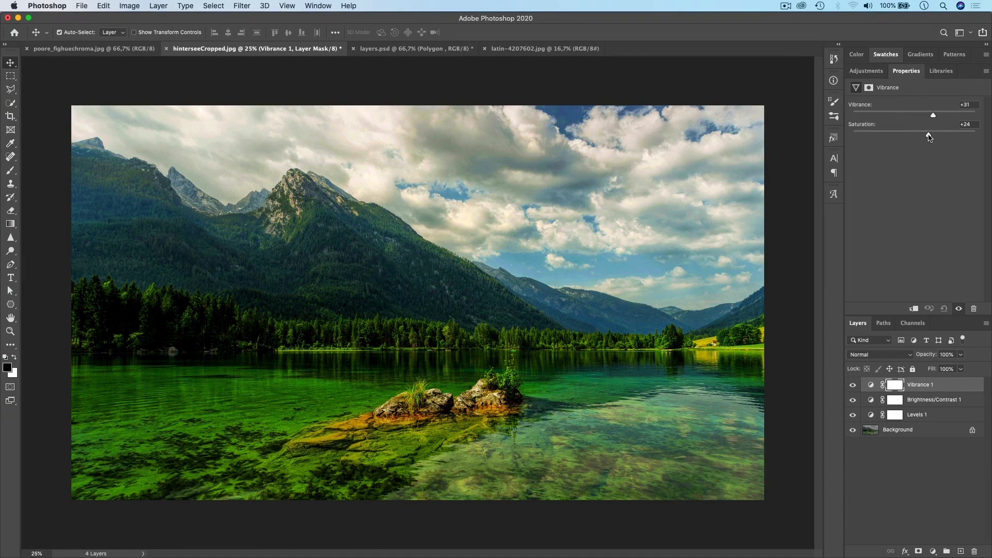
left_click_drag(929, 137, 928, 137)
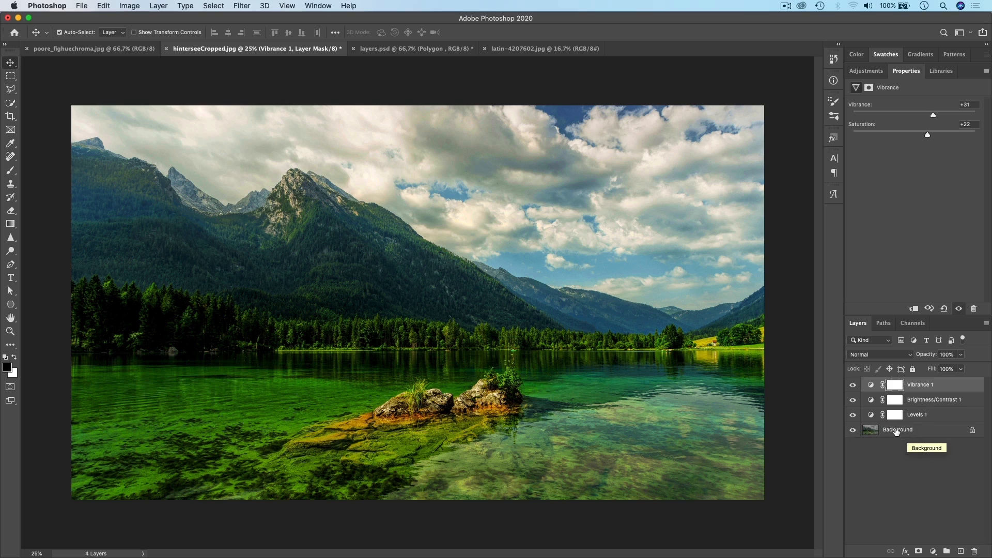
Step: Compare the original lake photo with all three adjustments by isolating the Background layer and restoring the others
left_click(853, 431, "alt")
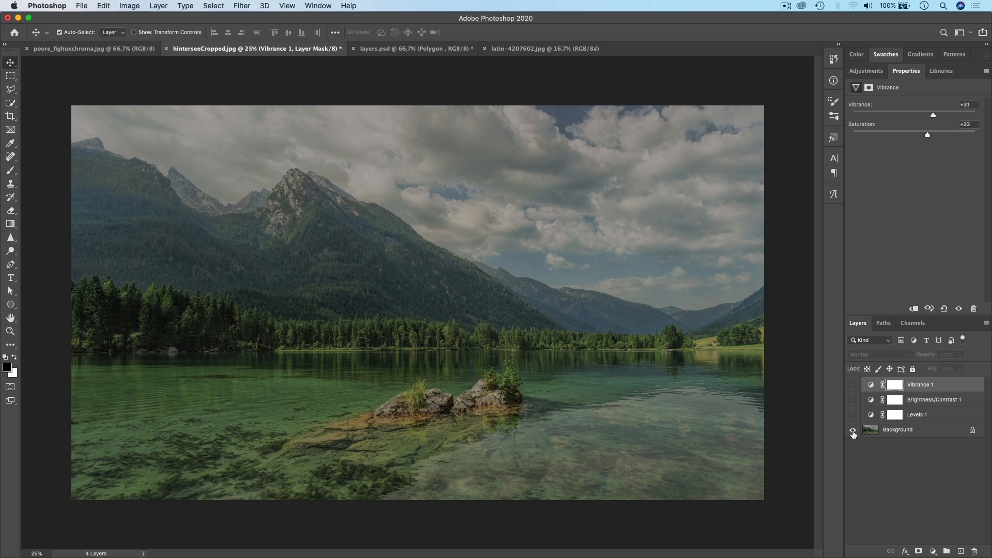
left_click(853, 431, "alt")
left_click(853, 431, "alt")
left_click(853, 431, "alt")
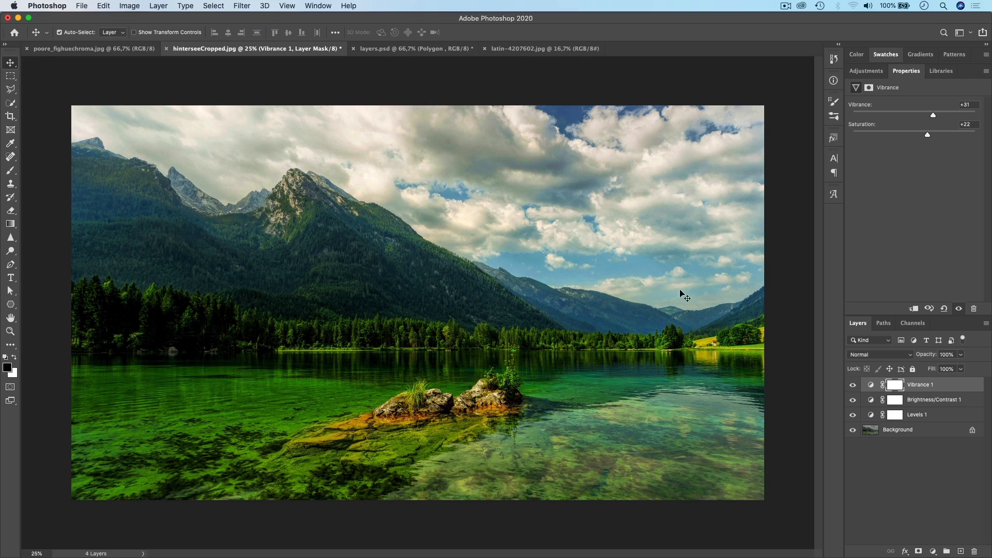
Step: Hide the three adjustment layers together and toggle the Background layer's visibility to examine the unadjusted photo
left_click_drag(853, 384, 853, 420)
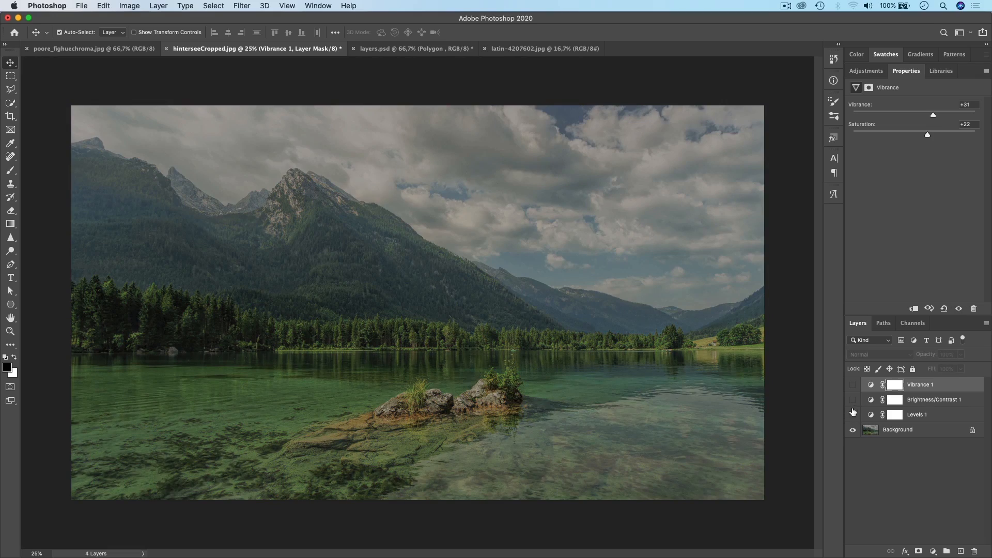
left_click(852, 431)
left_click(853, 431)
left_click(852, 430)
left_click(853, 431)
left_click(852, 431)
left_click(853, 431)
left_click(853, 430)
left_click(853, 431)
left_click(852, 431)
left_click(853, 431)
left_click(853, 431)
left_click(852, 431)
Step: Show Levels 1, Brightness/Contrast 1 and Vibrance 1 again one after another to review each adjustment's effect
left_click(852, 415)
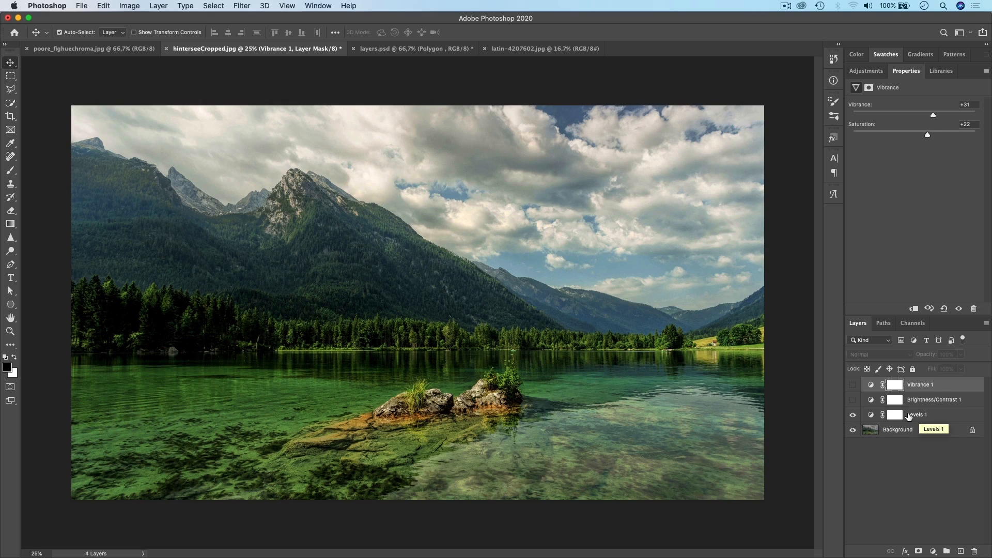
left_click(853, 401)
left_click(853, 386)
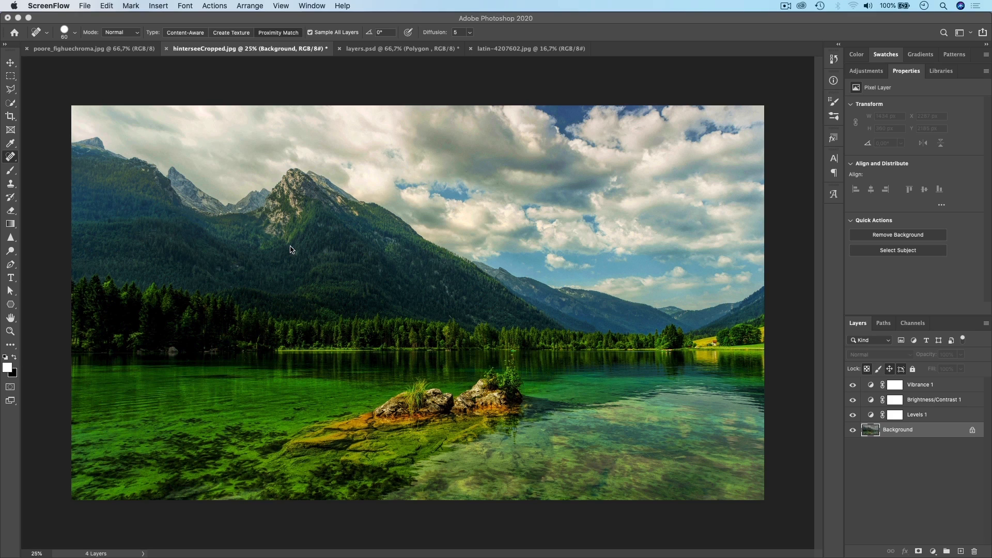
Step: In latin-4207602.jpg, add a Levels adjustment layer with shadow input 2, midtone 0.86 and highlight input 118
left_click(510, 50)
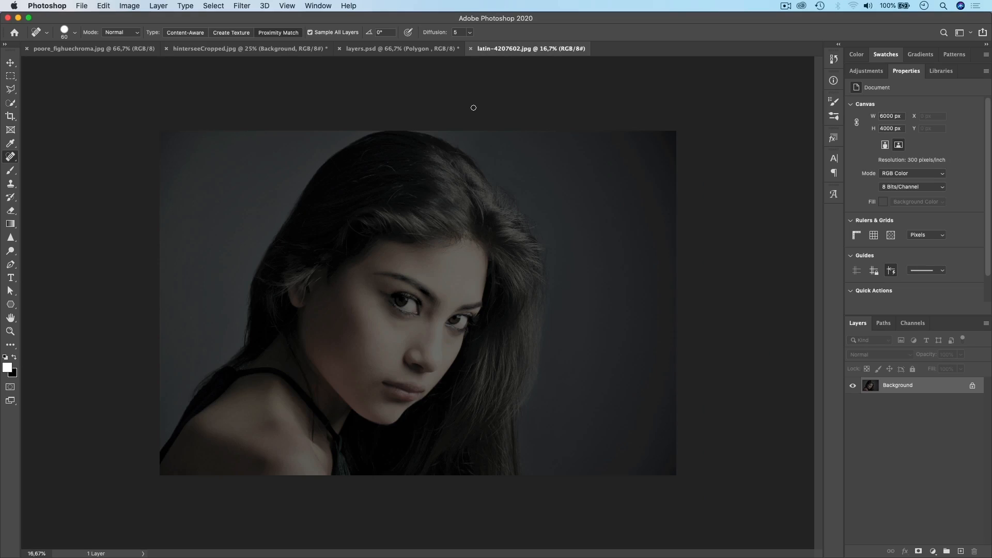
key("v")
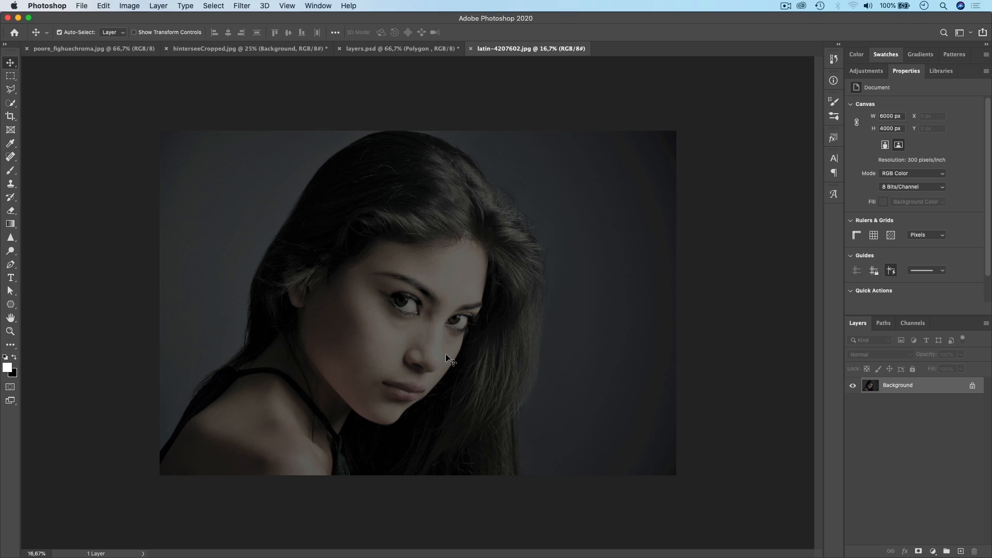
left_click(932, 551)
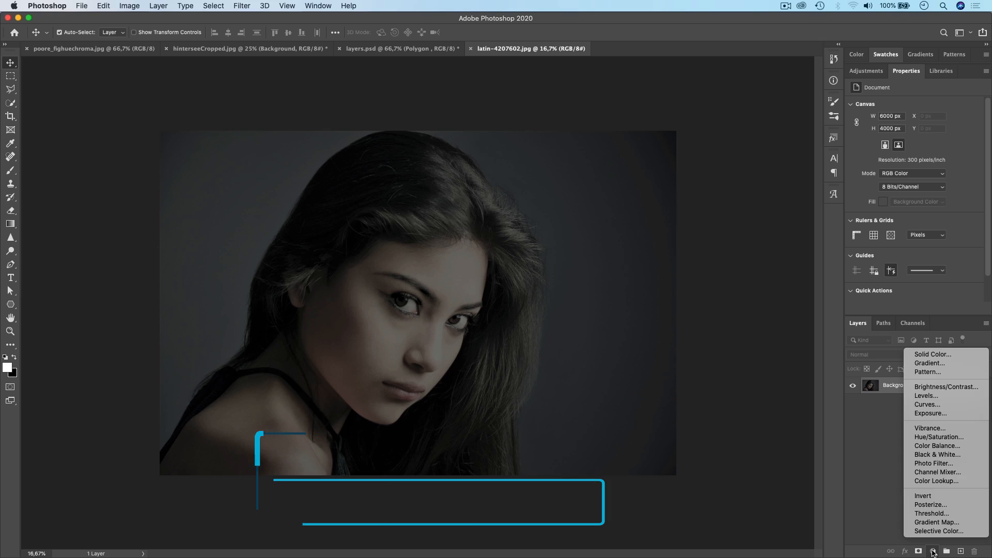
left_click(925, 399)
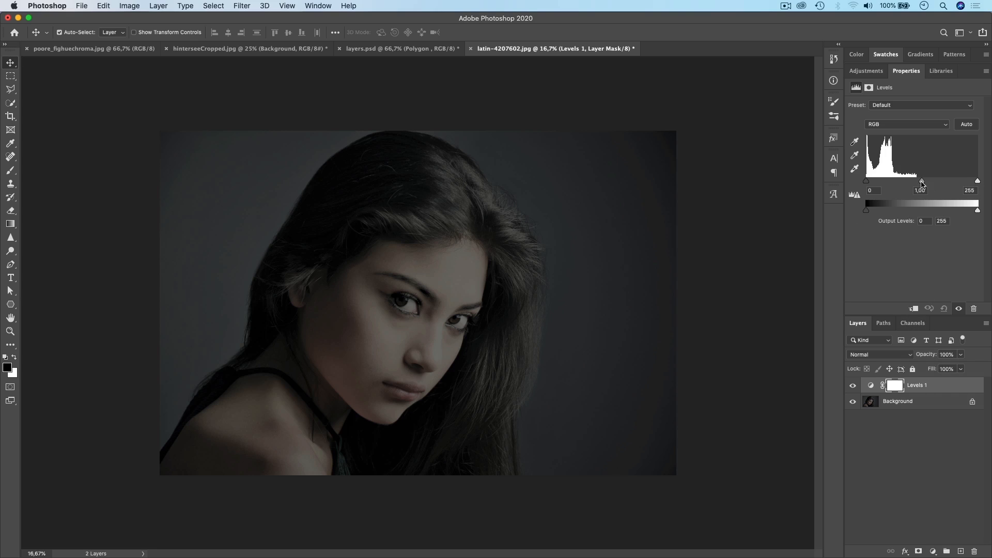
left_click_drag(923, 181, 898, 183)
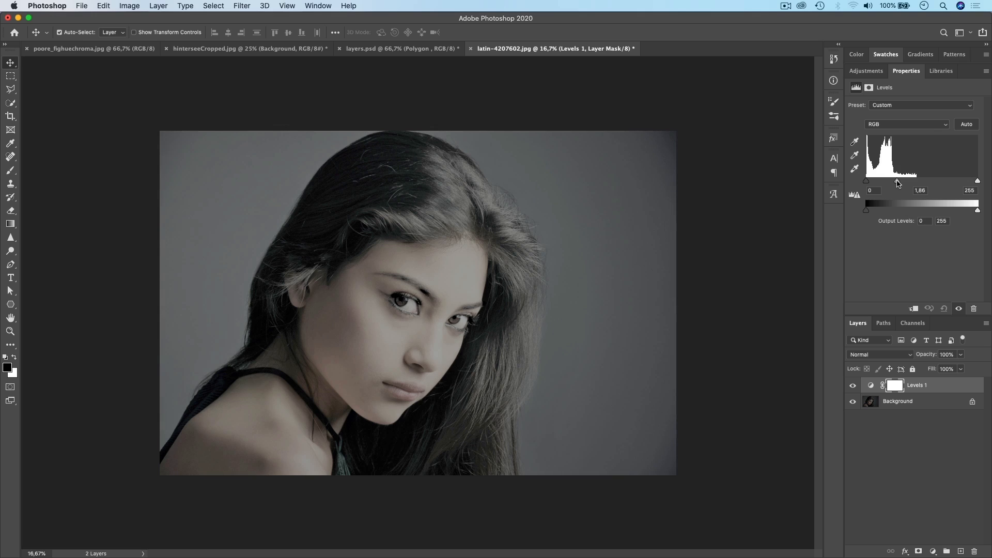
mouse_move(977, 182)
left_mouse_down()
mouse_move(885, 184)
mouse_move(894, 184)
left_mouse_up()
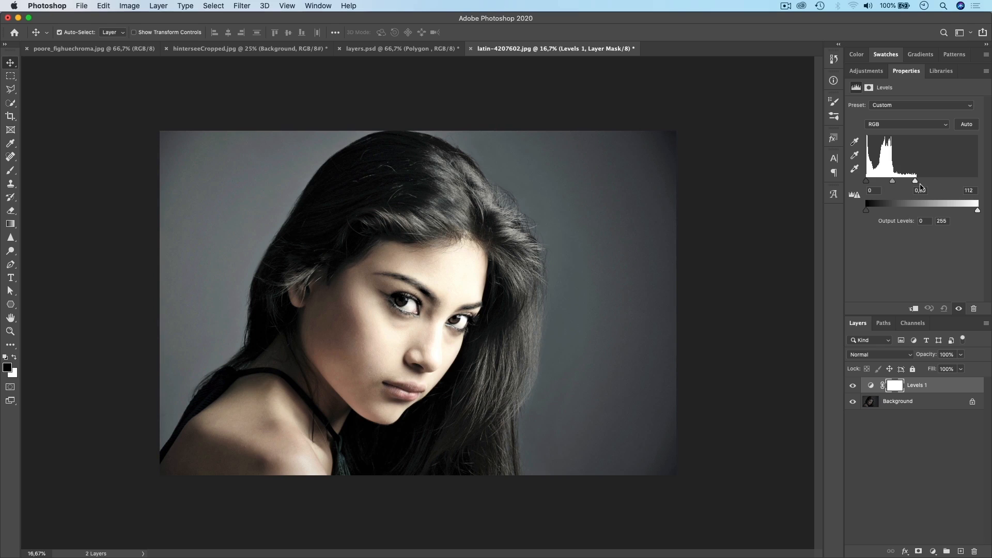
left_click_drag(915, 181, 868, 184)
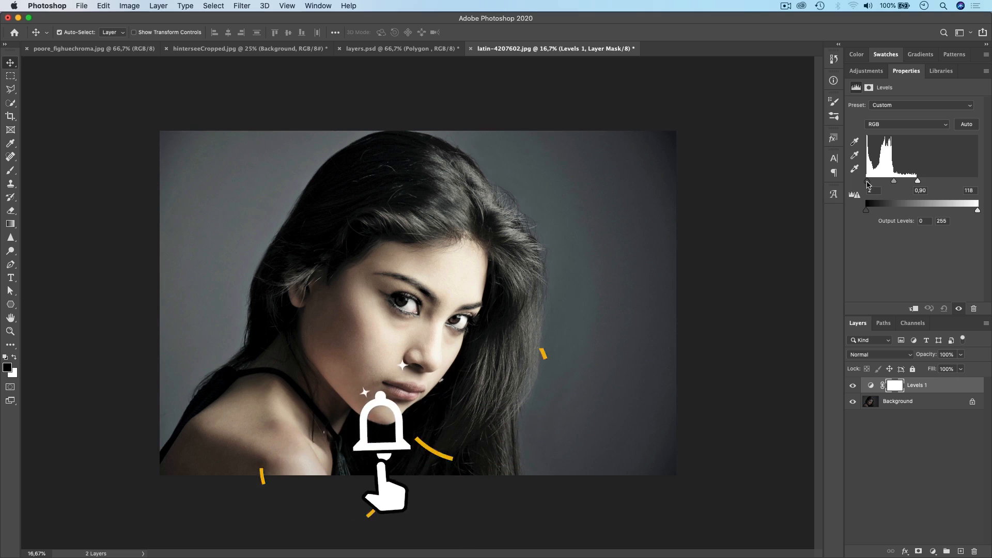
left_click_drag(894, 182, 895, 182)
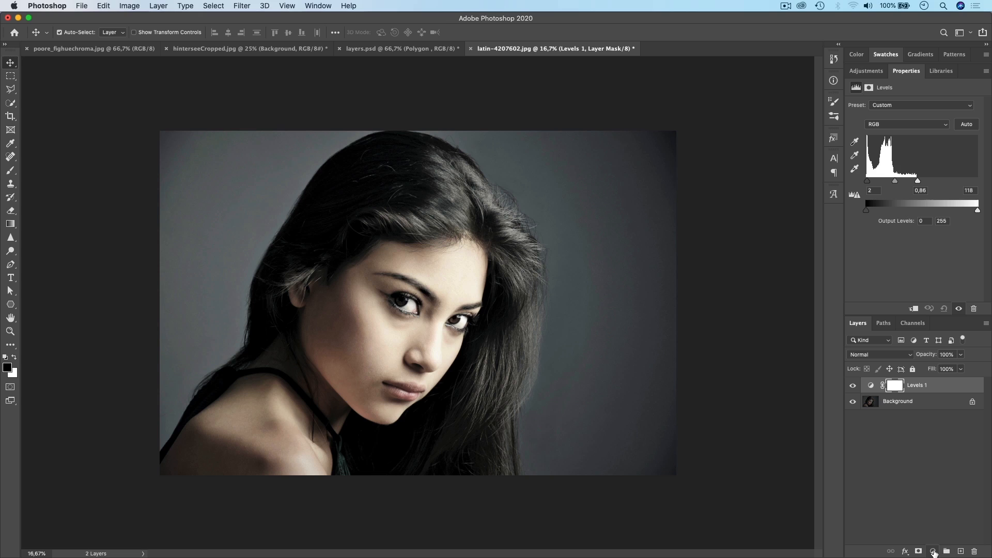
Step: Add a Brightness/Contrast adjustment layer above Levels 1 with brightness -40 and contrast 11
left_click(934, 552)
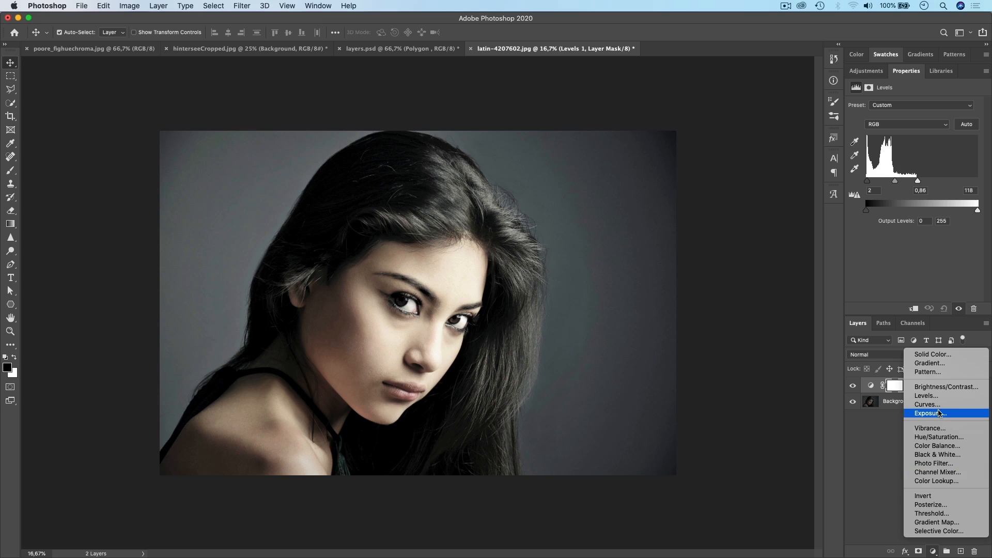
left_click(934, 391)
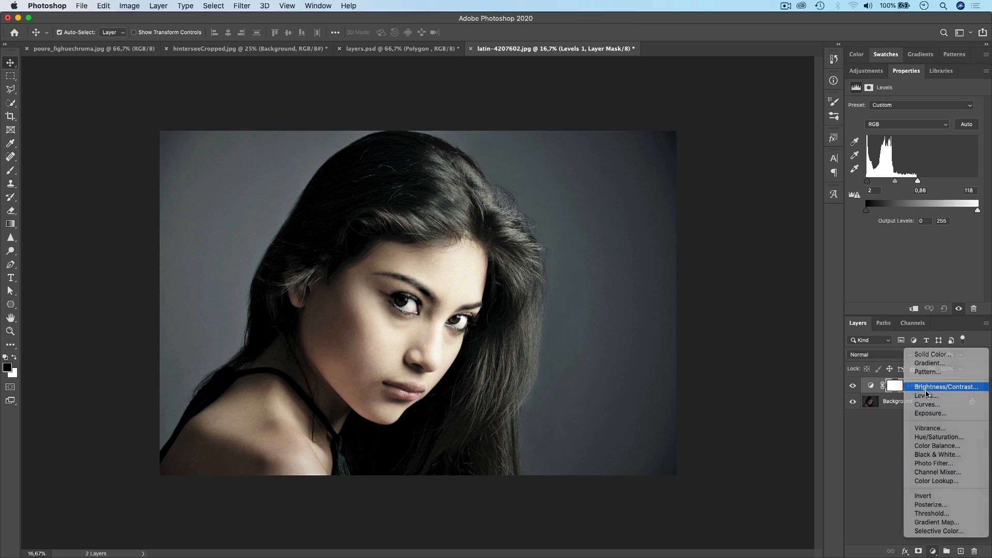
left_click_drag(914, 153, 921, 153)
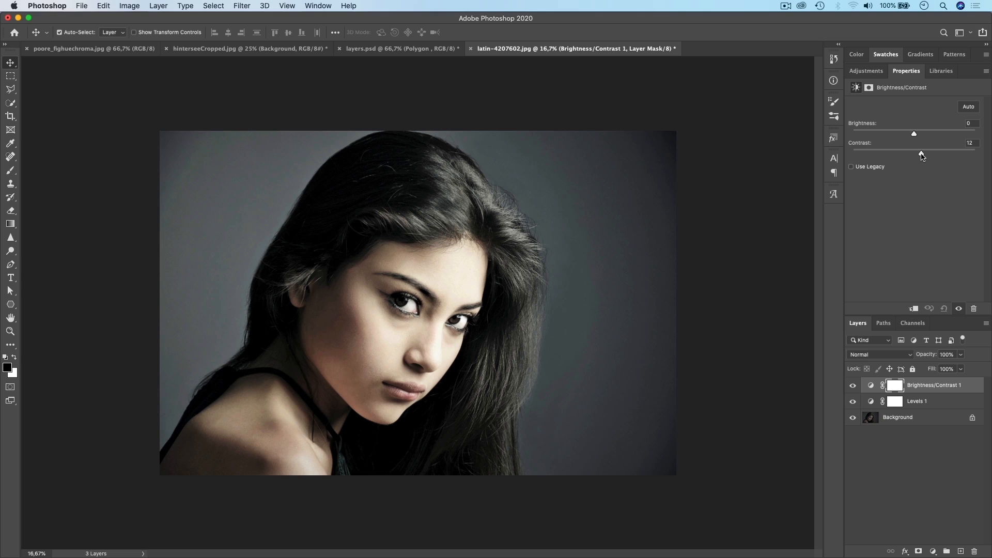
left_click_drag(922, 154, 910, 135)
left_click_drag(908, 137, 898, 137)
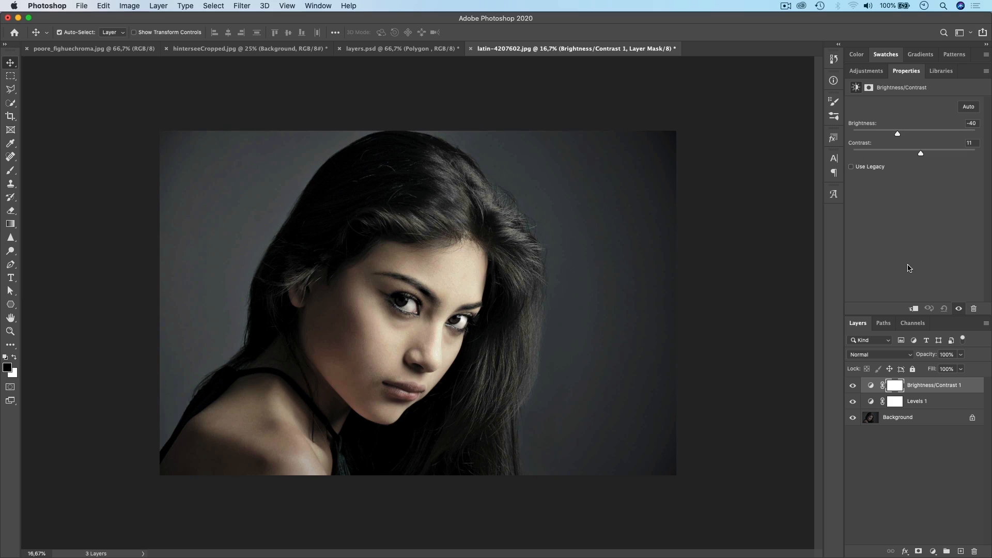
Step: Add a Vibrance adjustment layer on top with vibrance +12 and saturation +11
left_click(933, 551)
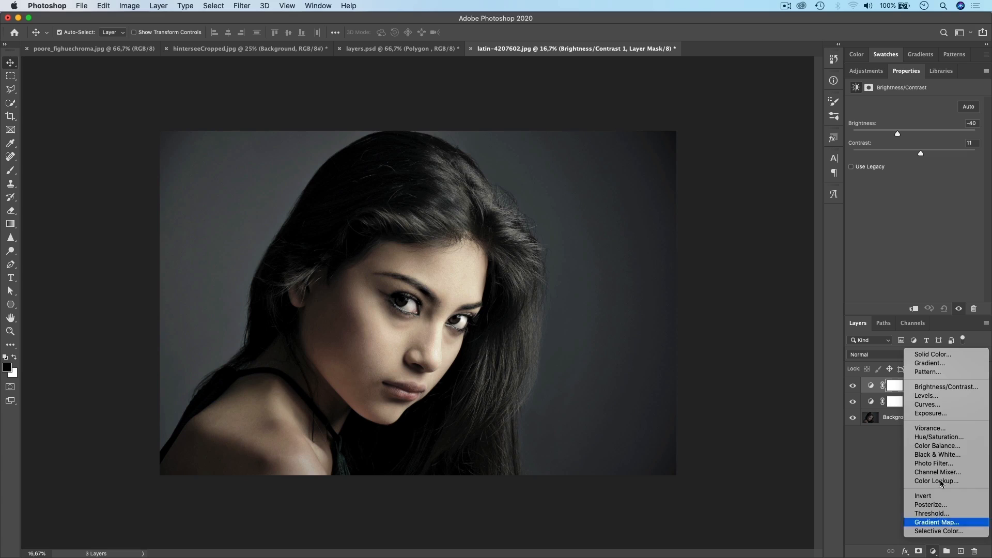
left_click(937, 428)
left_click_drag(914, 115, 921, 137)
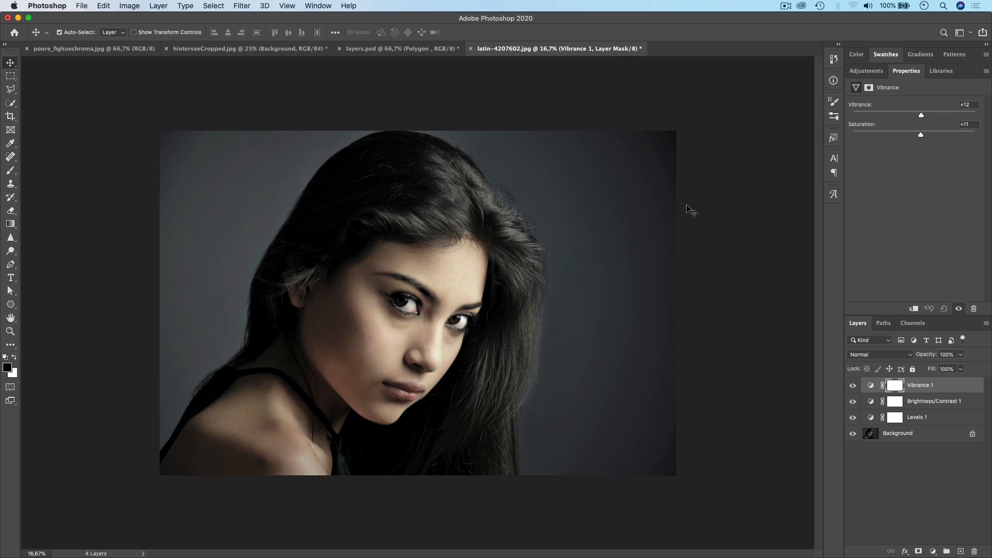
Step: Compare the portrait before and after by isolating the Background layer and restoring the three adjustment layers
left_click(853, 434, "alt")
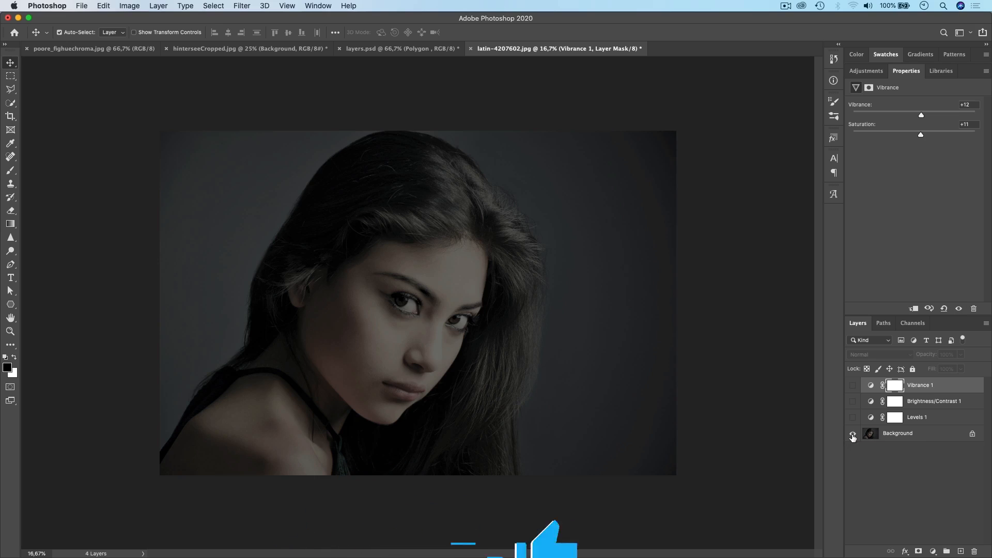
left_click(852, 436, "alt")
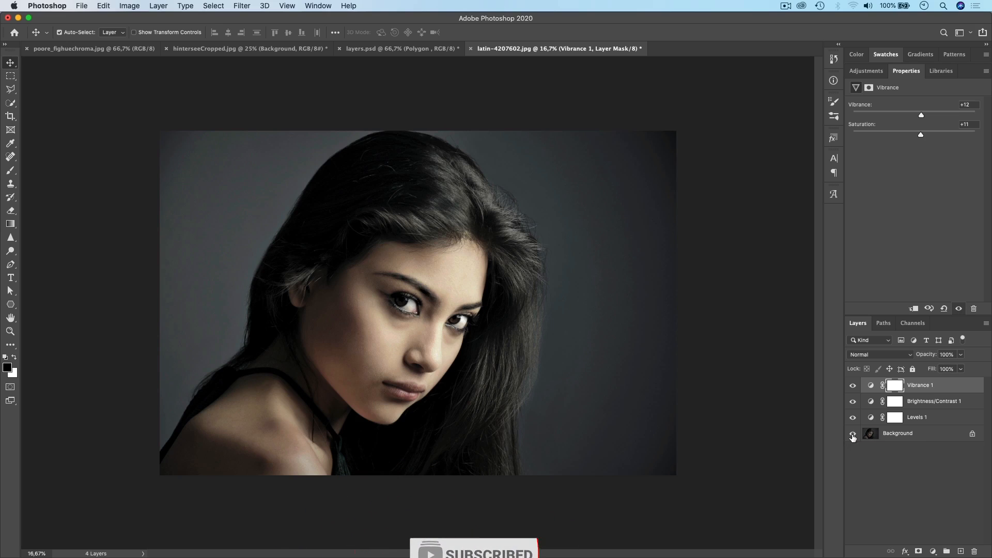